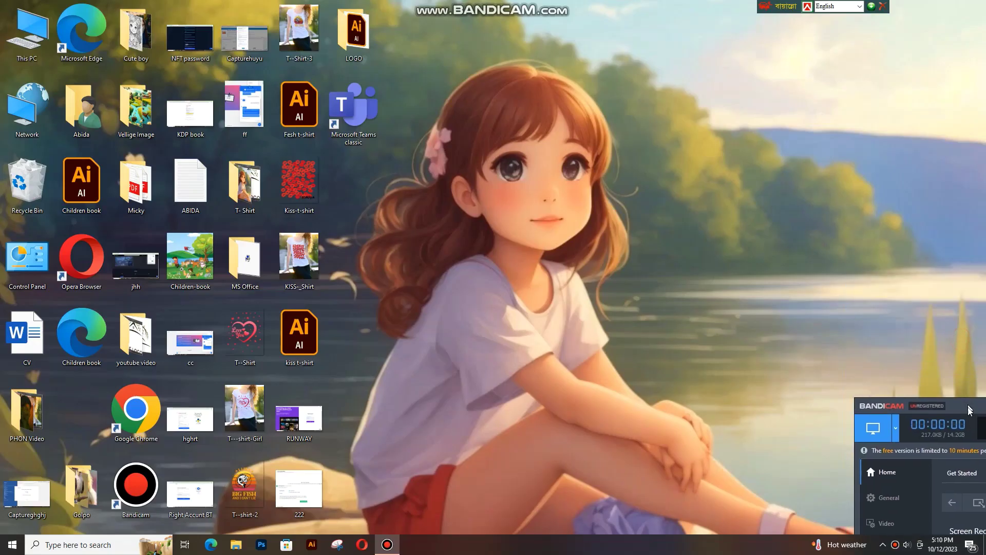
- Launch Google Chrome and open it in the Person 1 profile
double_click(139, 416)
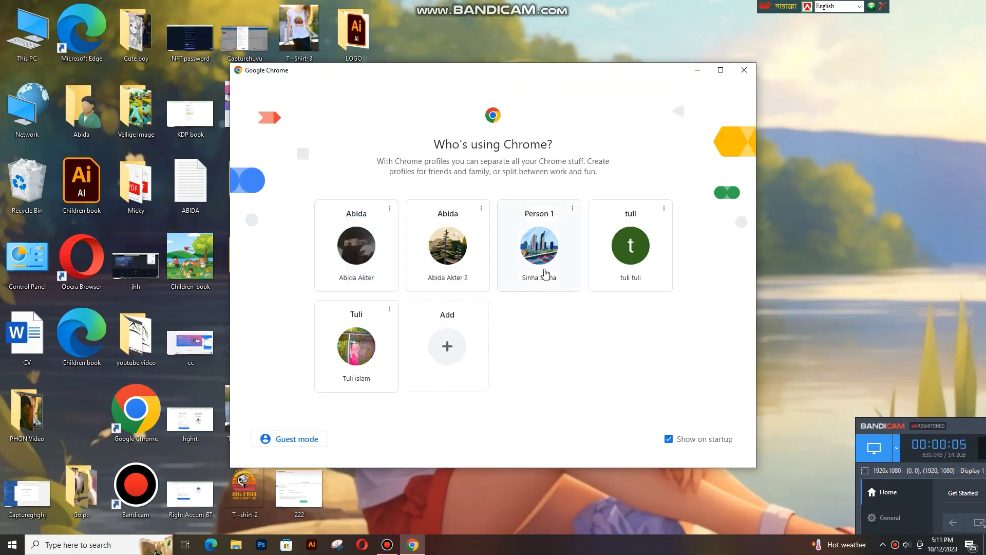
left_click(544, 273)
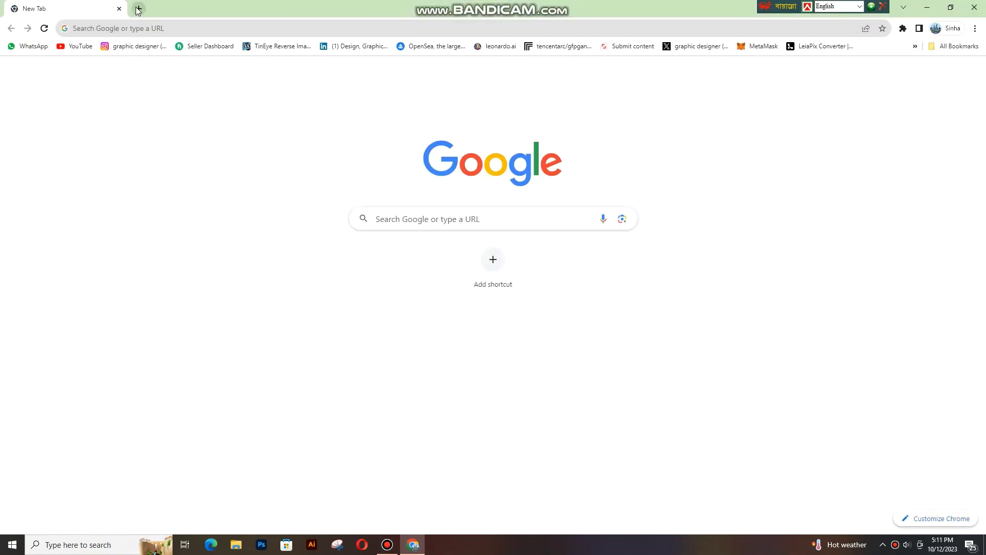
- Search Google for 'hugging face' from the address bar
left_click(93, 29)
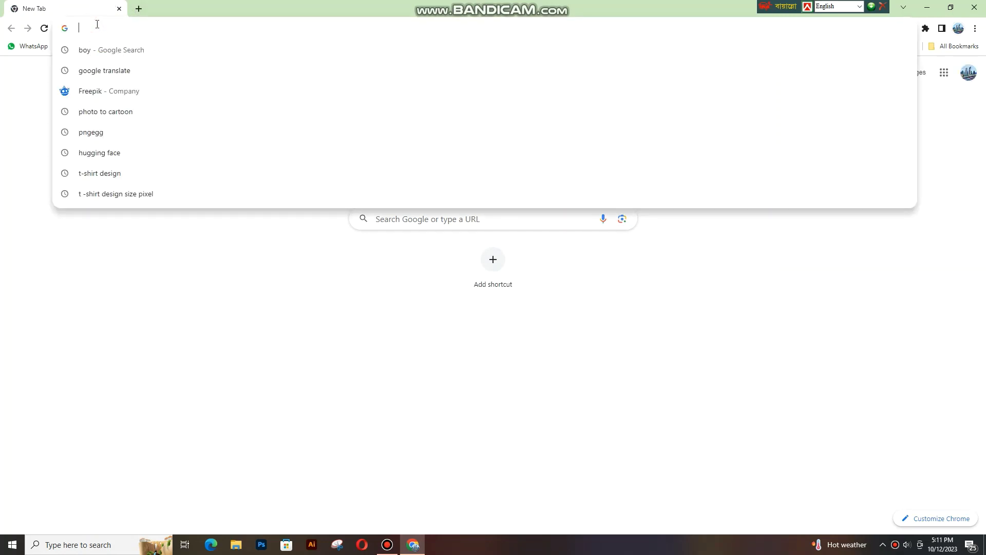
type("hu")
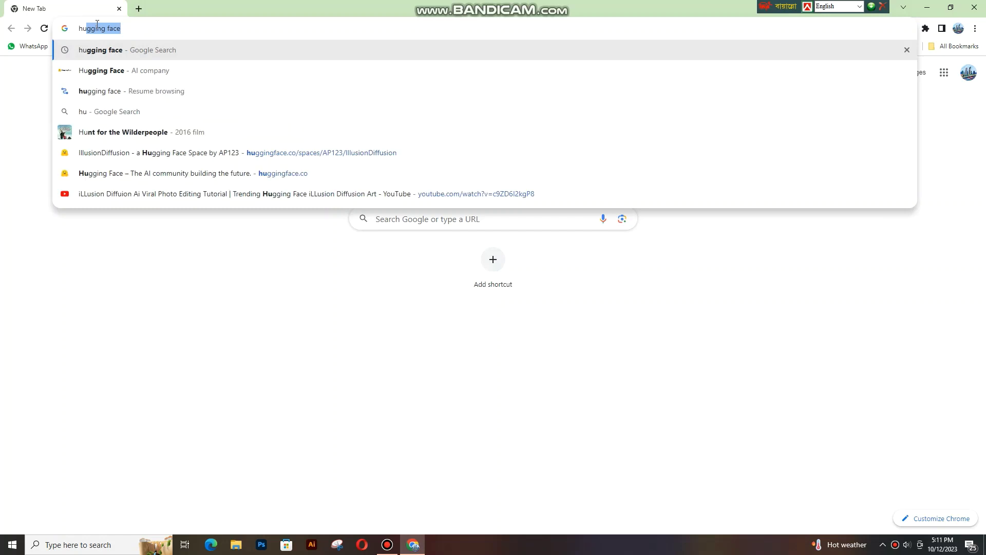
type("gg")
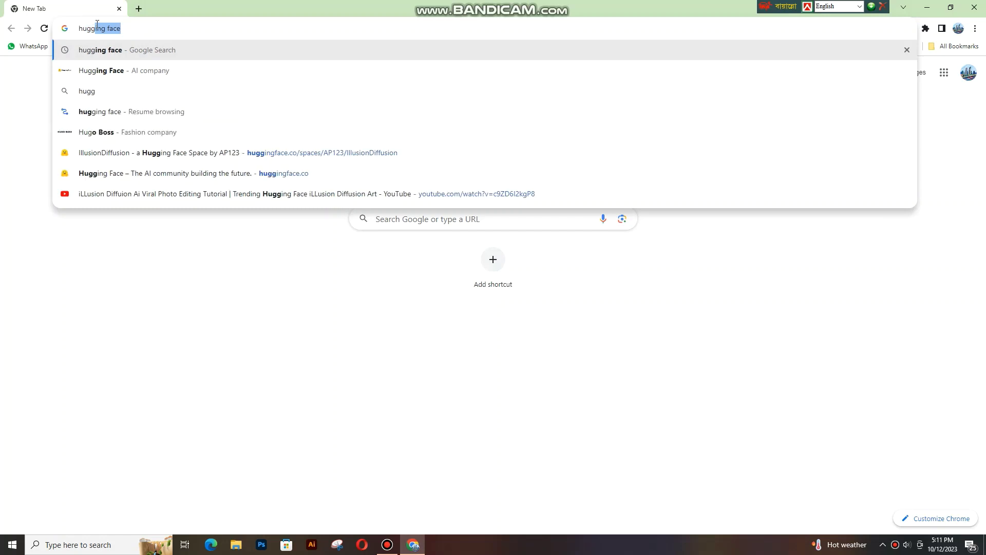
type("ing")
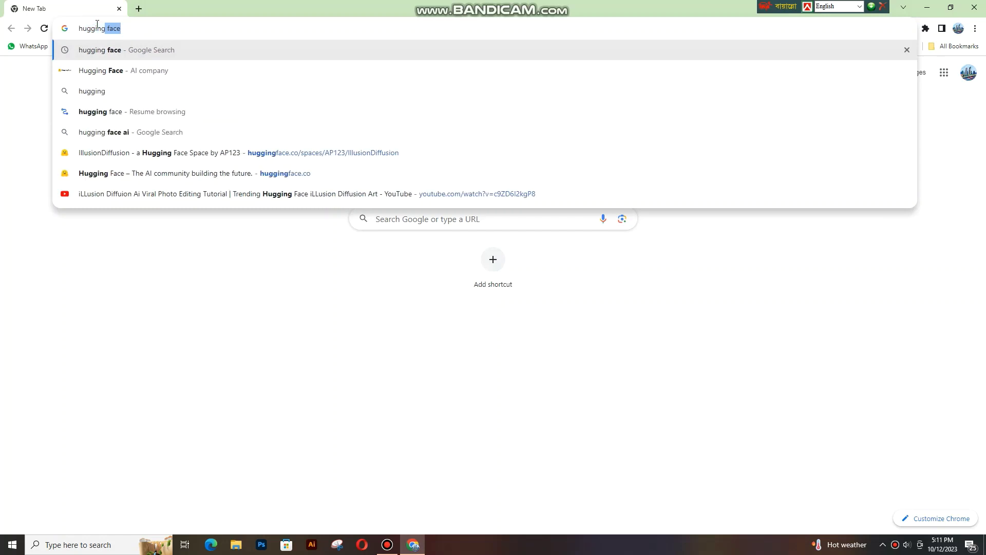
left_click(142, 31)
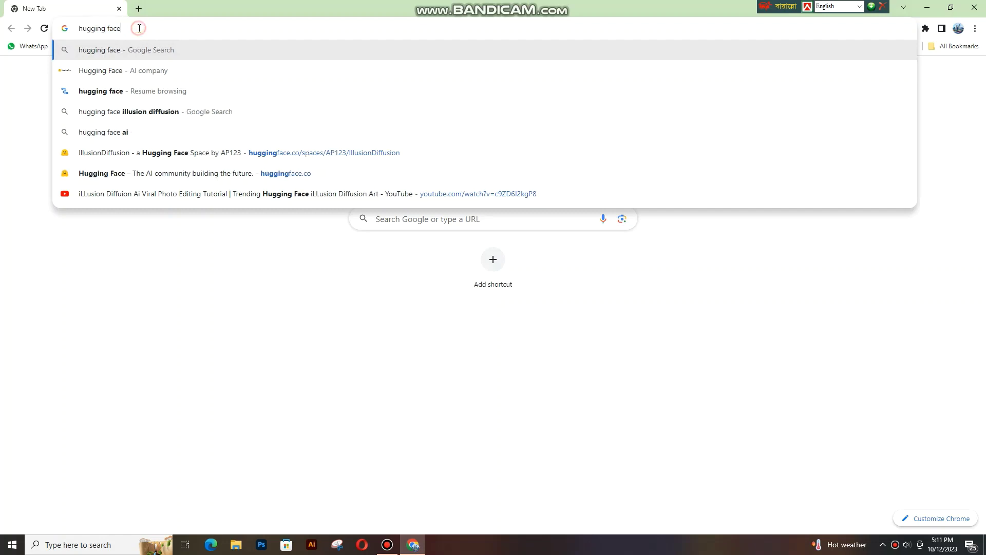
key("Return")
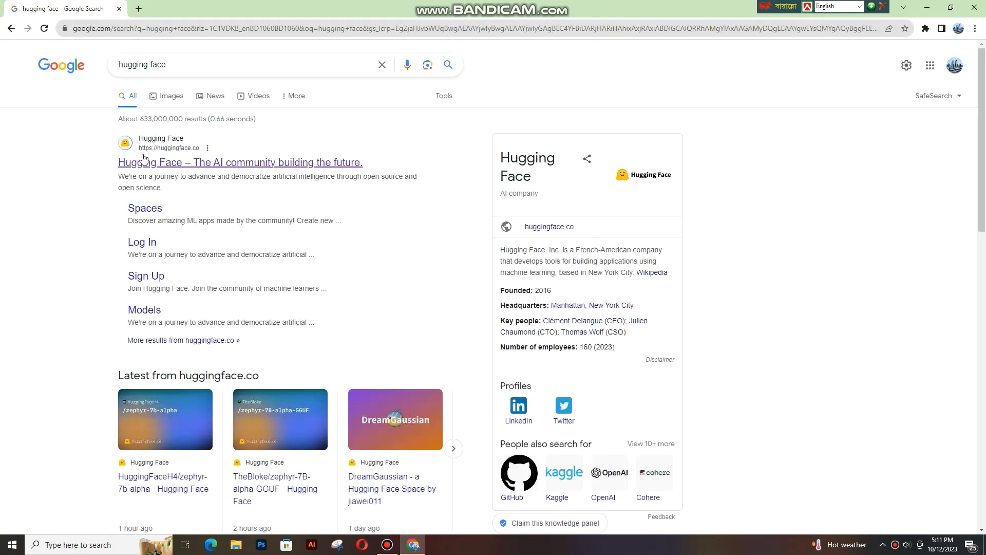
- Go to huggingface.co and open the IllusionDiffusion Space listed under Trending this week
left_click(155, 165)
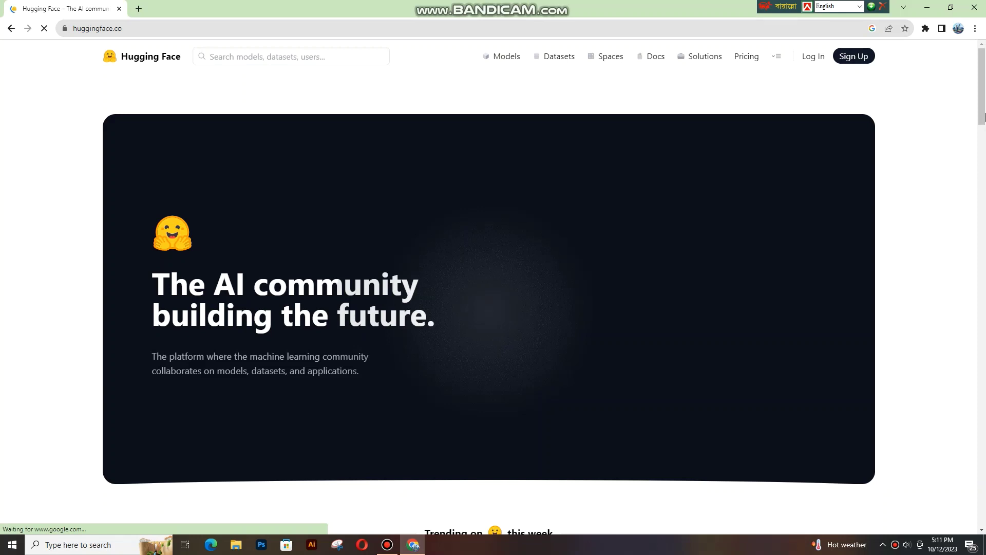
scroll(985, 136, "down", 5)
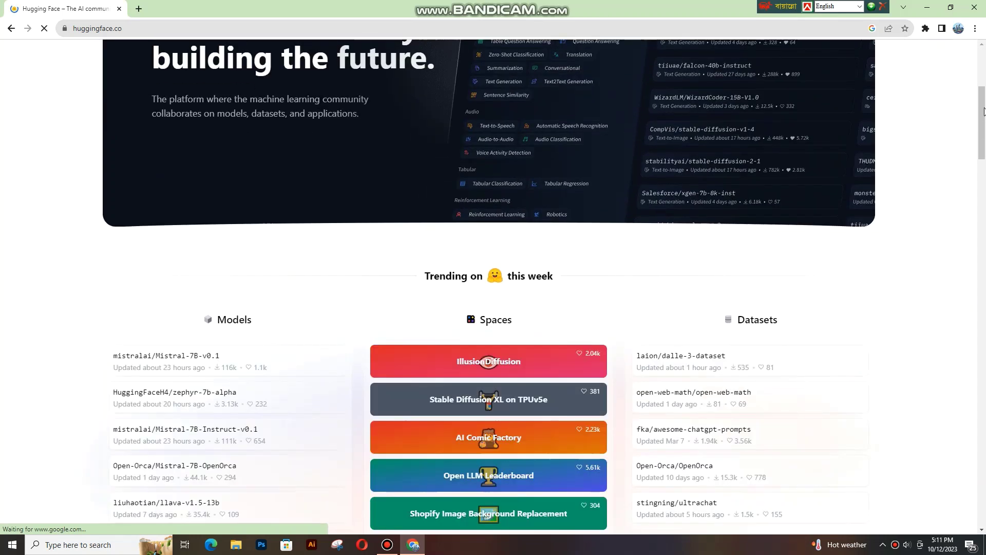
scroll(966, 144, "down", 3)
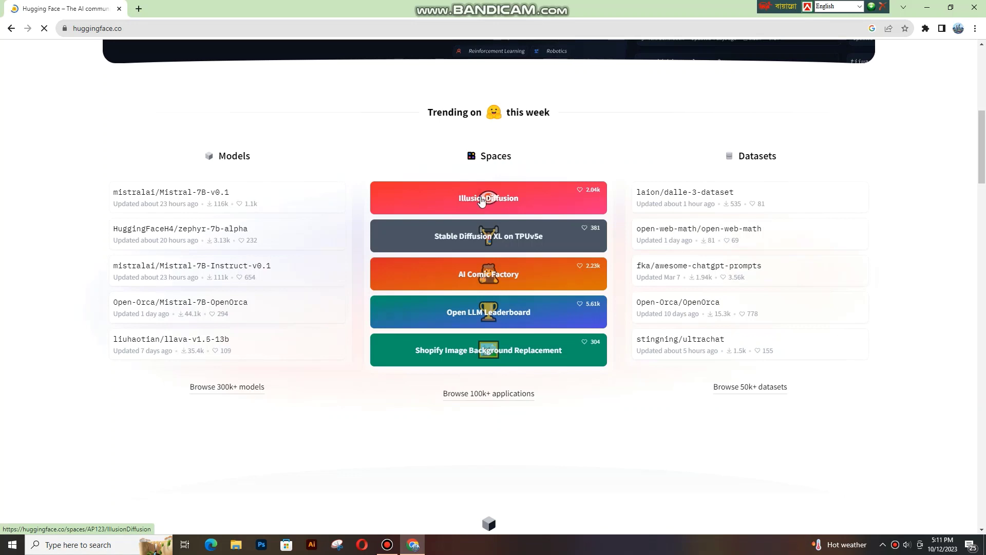
left_click(481, 200)
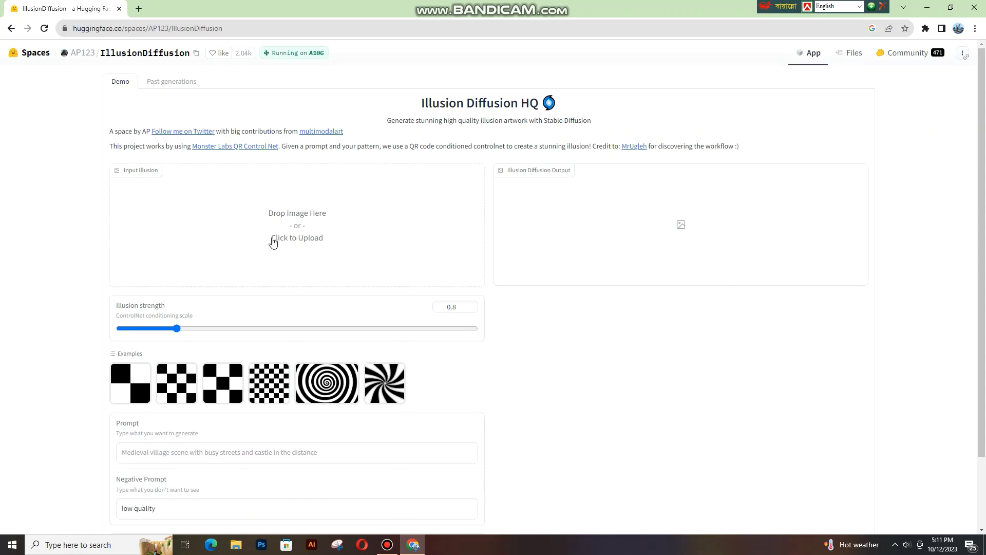
- Upload the portrait photo from the Downloads folder as the input illusion image
left_click(296, 231)
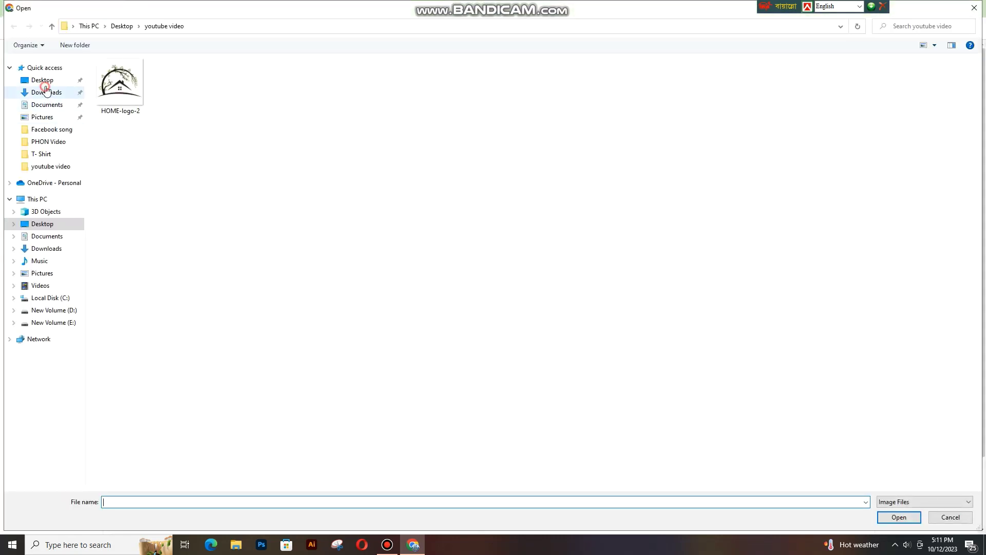
left_click(45, 93)
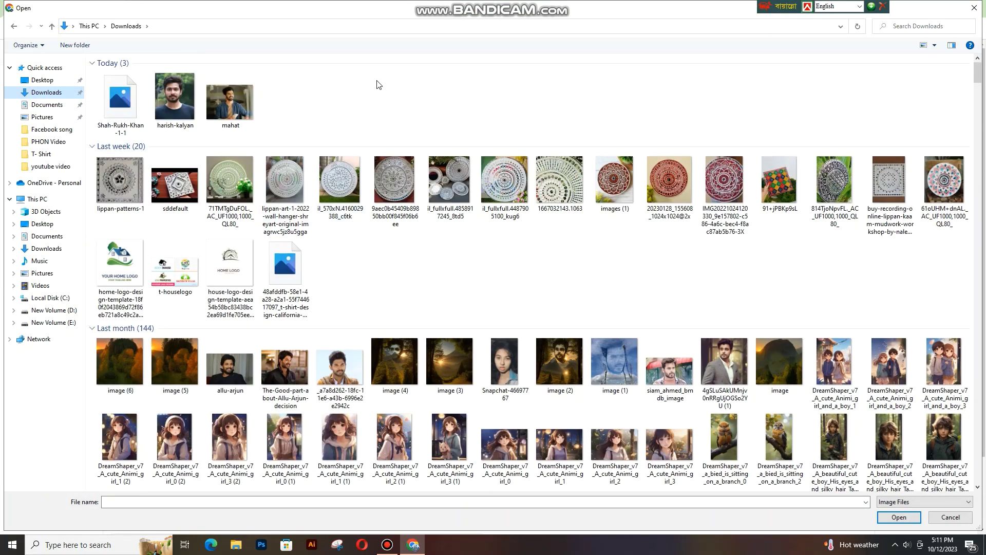
double_click(175, 92)
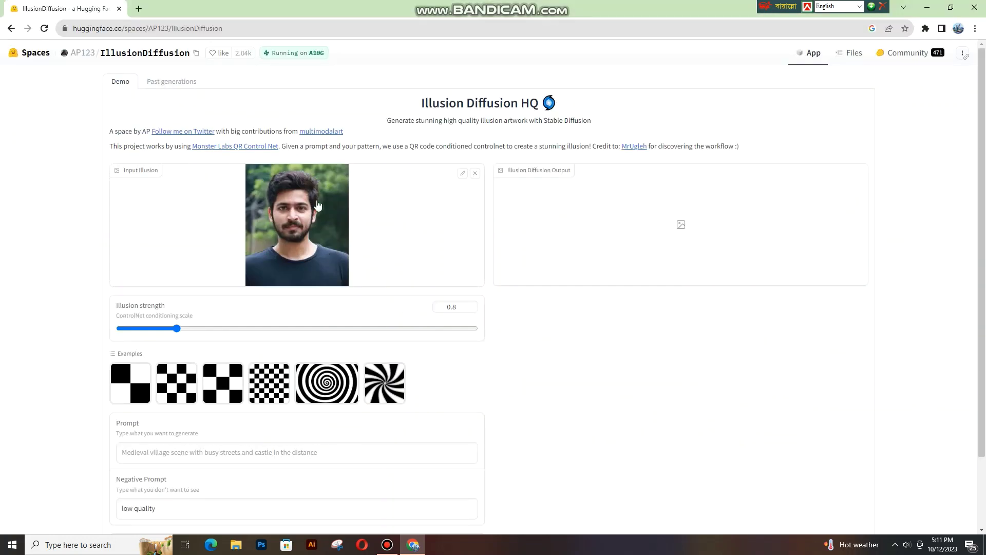
- Set illusion strength to 1 and enter the prompt 'Mountain with trees, sun rise'
mouse_move(455, 307)
left_click_drag(465, 308, 437, 312)
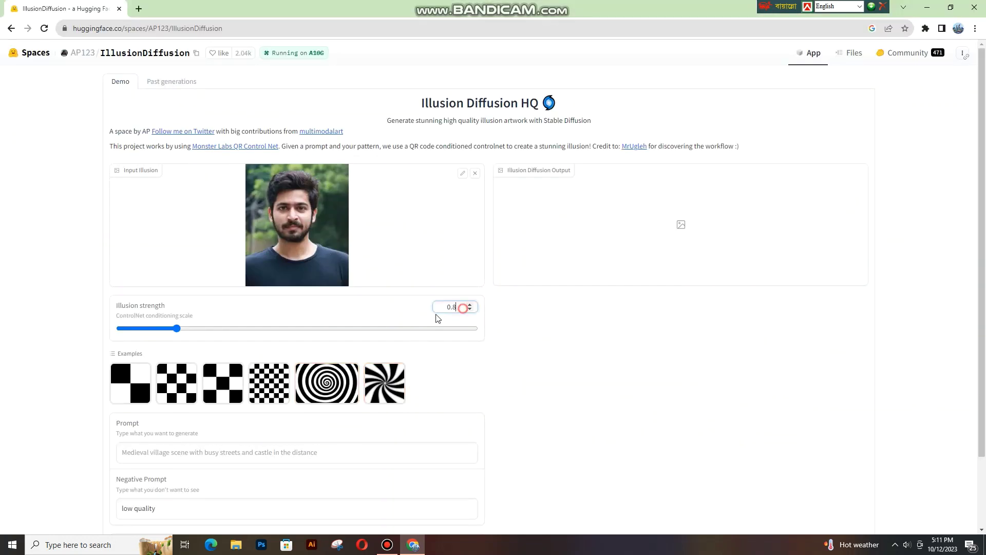
type("1")
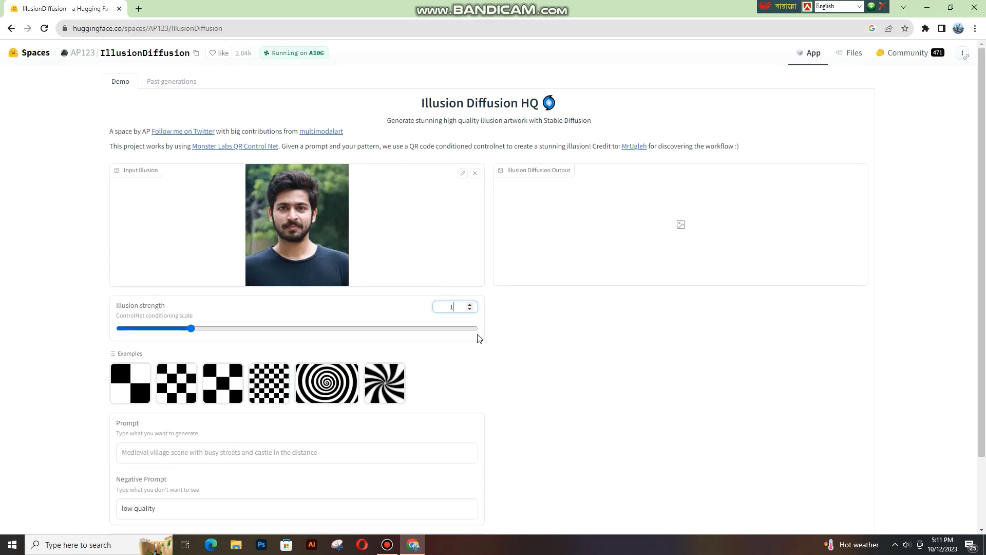
scroll(495, 385, "down", 1)
scroll(359, 391, "down", 1)
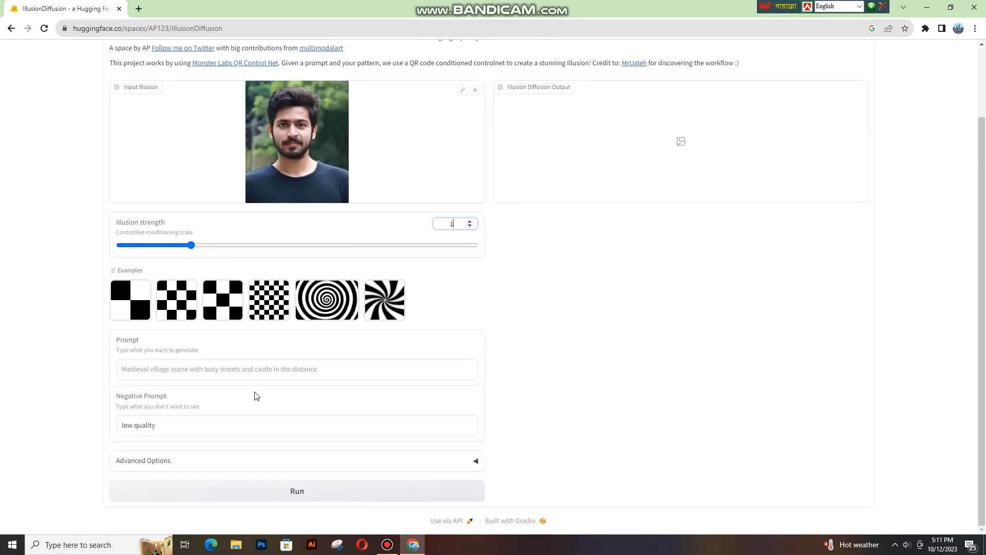
left_click(255, 368)
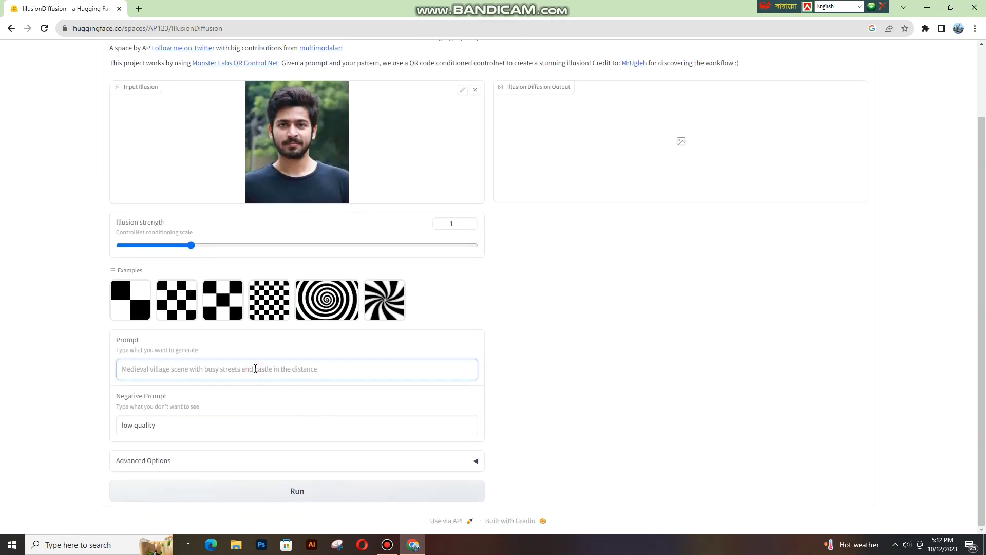
type("Mo")
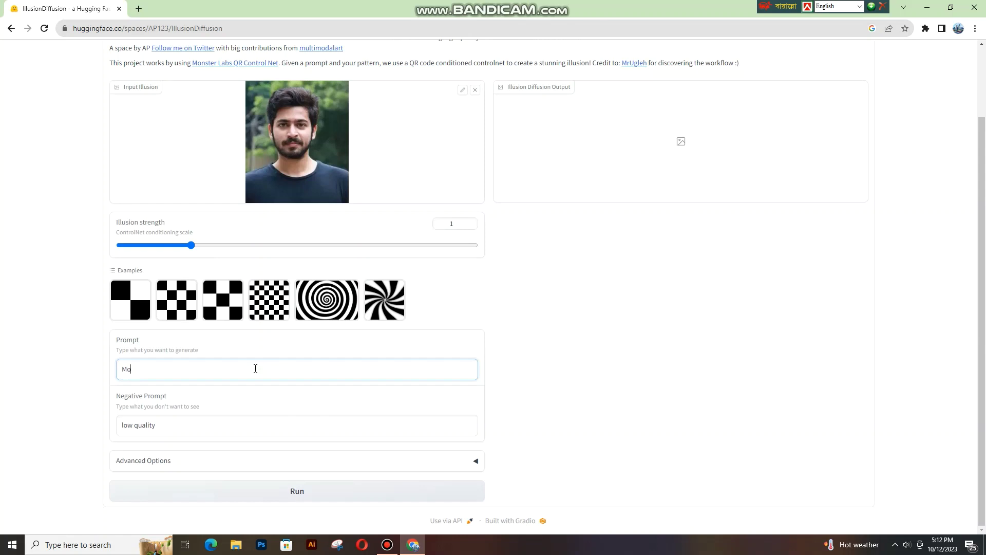
type("unt")
type("ain")
type(" wi")
type("th t")
type("ree")
type("s, s")
type("u")
type("n r")
type("ise")
- Change the negative prompt to 'high quality' and expand Advanced Options
left_click_drag(134, 425, 36, 404)
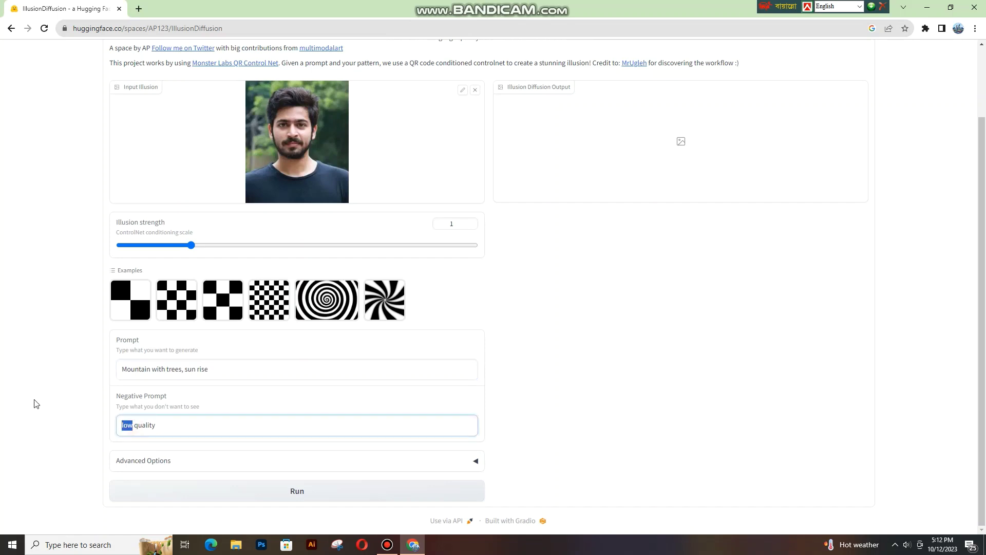
type("hi")
type("gh")
left_click(183, 429)
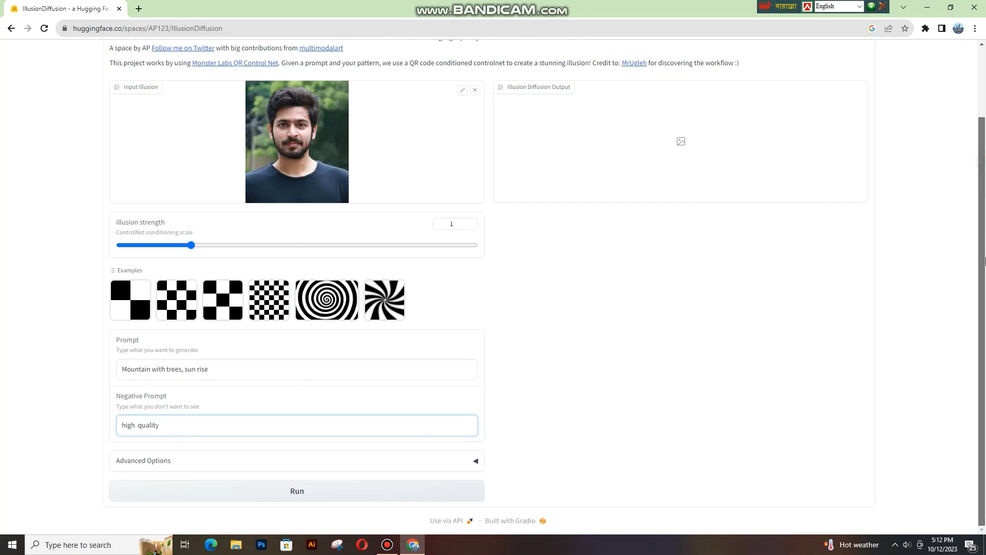
left_click(477, 460)
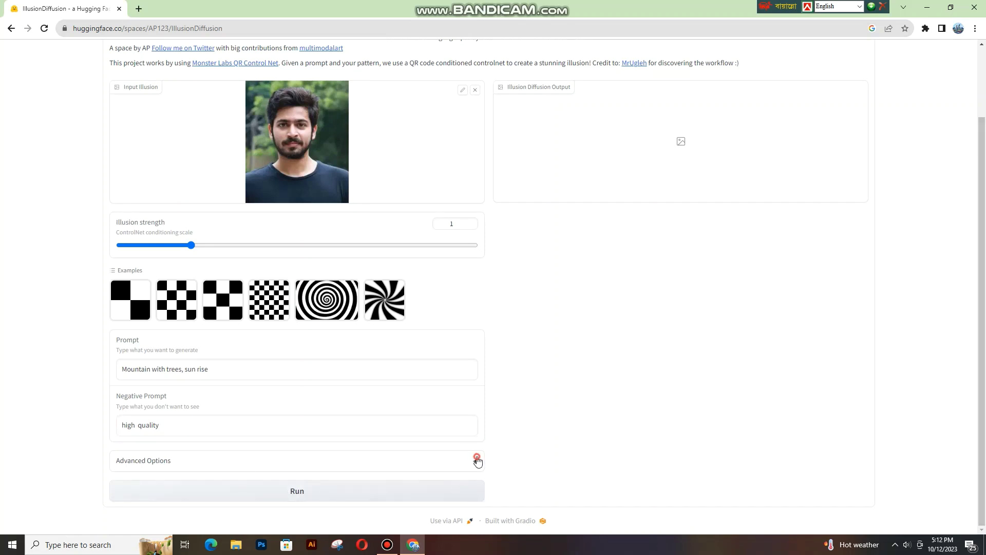
scroll(984, 377, "down", 1)
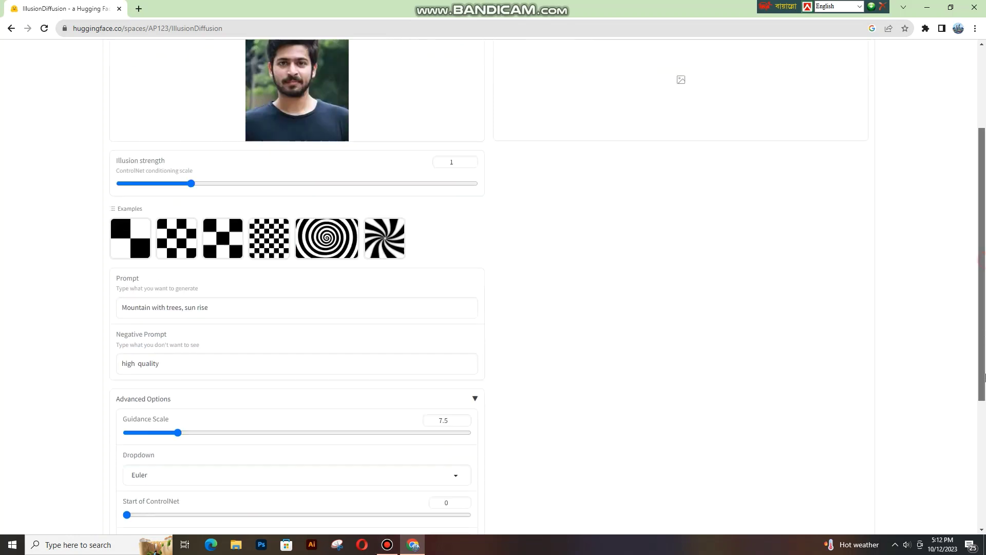
scroll(985, 377, "down", 4)
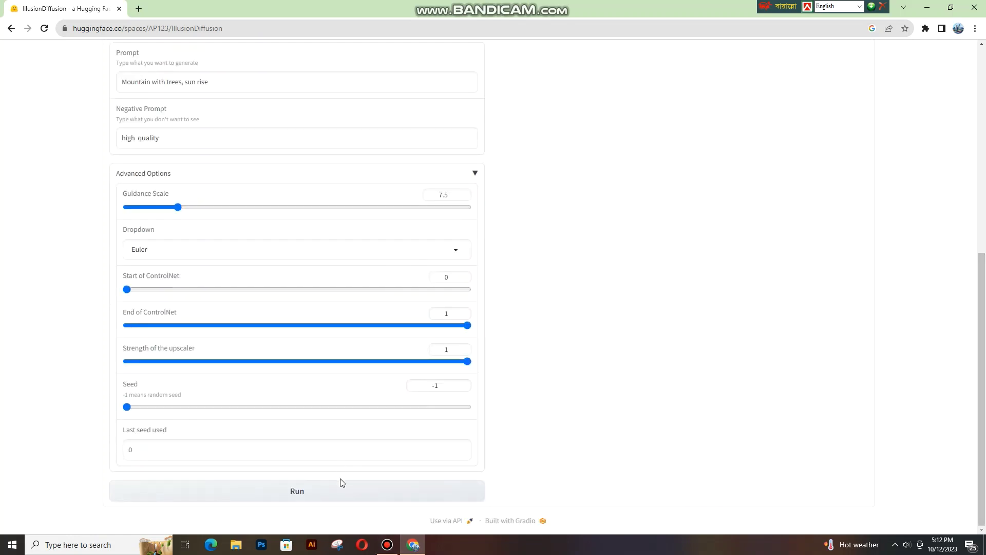
- Run the illusion generation, which ends with an Error in the output panel
left_click(297, 492)
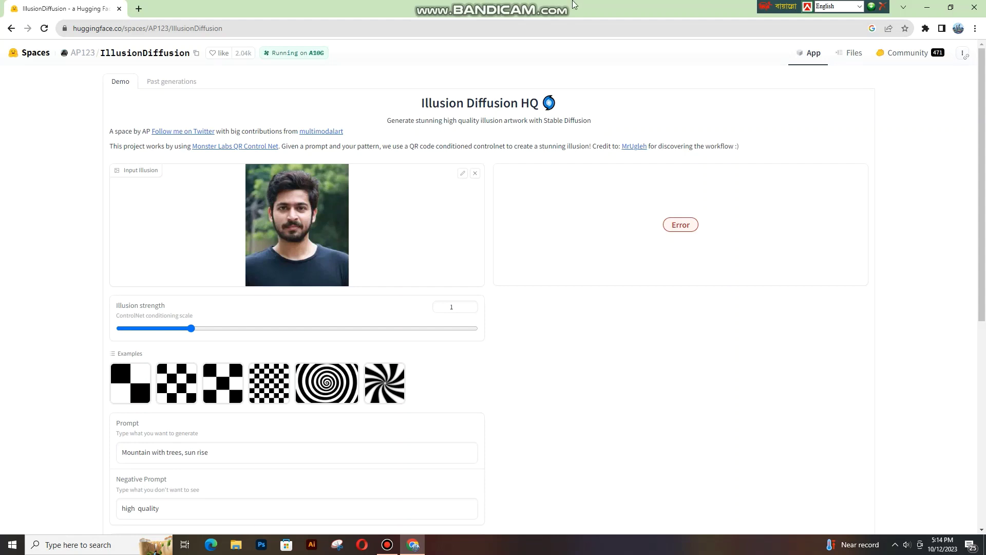
- Rerun the illusion generation, then minimize Chrome to the desktop while it processes
scroll(514, 360, "down", 4)
scroll(411, 411, "down", 3)
left_click(296, 493)
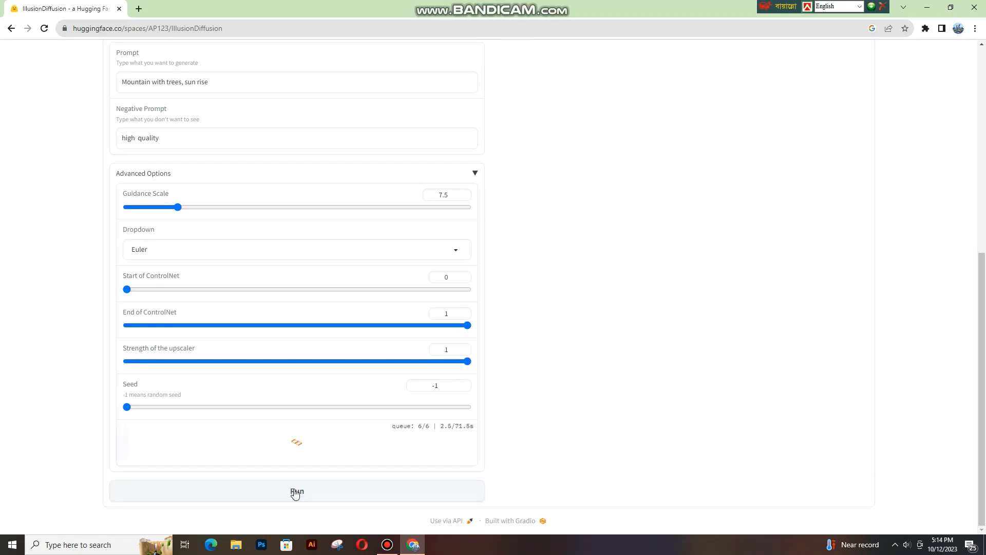
scroll(847, 265, "up", 8)
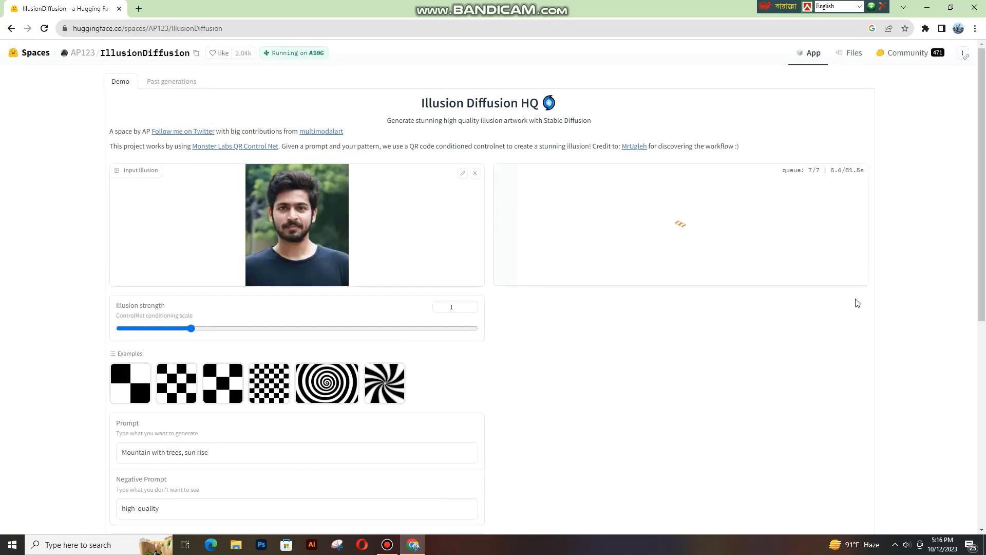
left_click(927, 7)
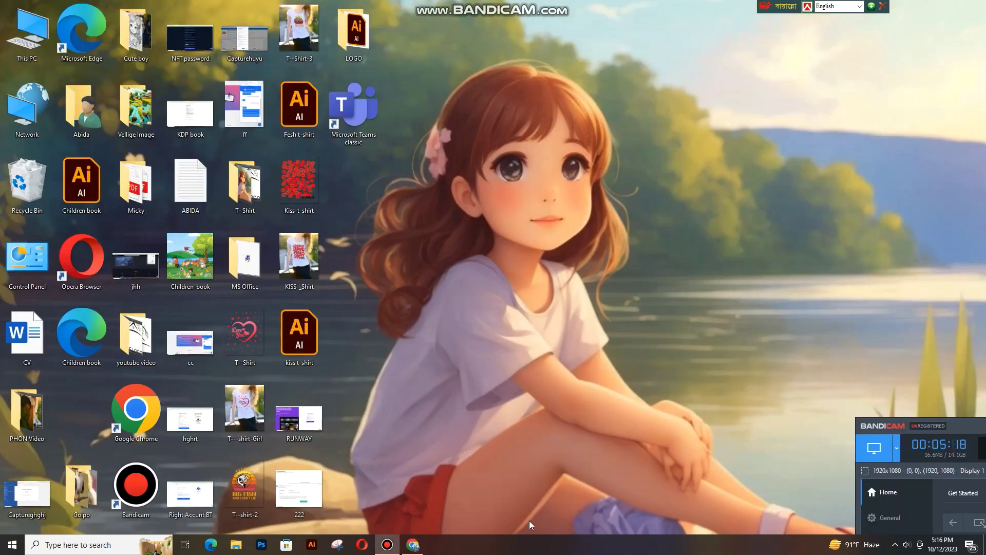
- Restore Chrome, rerun the generation, and download the sunrise image as image (7).png
left_click(413, 545)
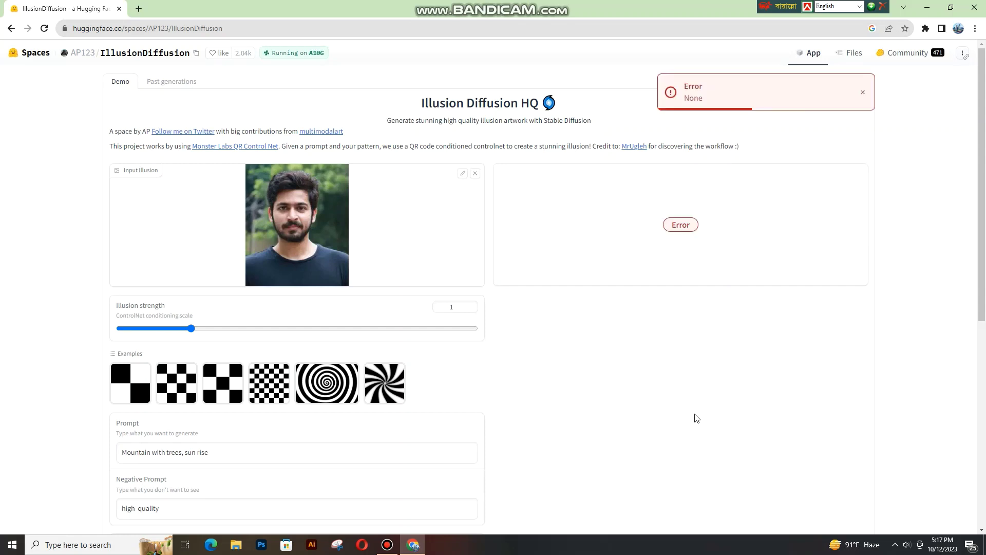
scroll(696, 418, "down", 7)
left_click_drag(982, 413, 947, 208)
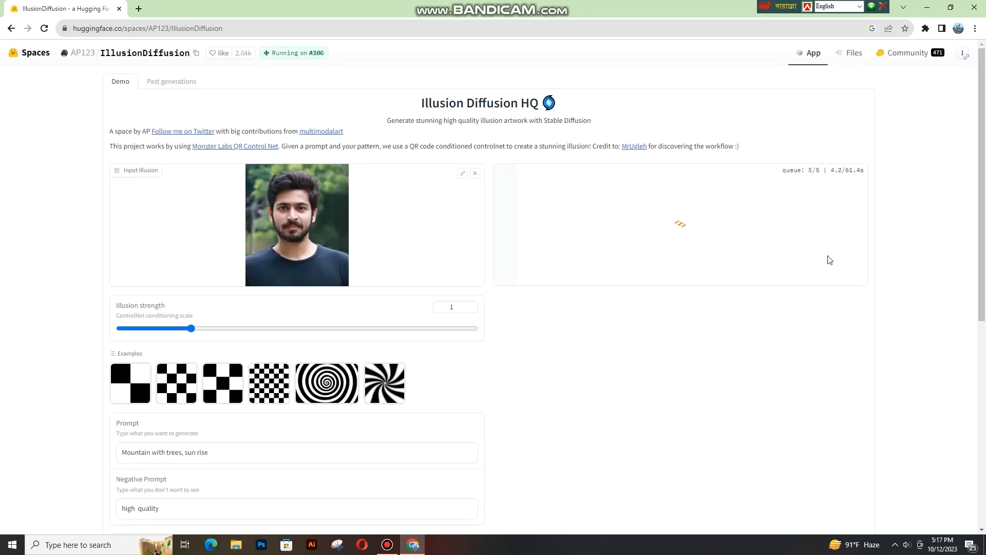
left_click(927, 7)
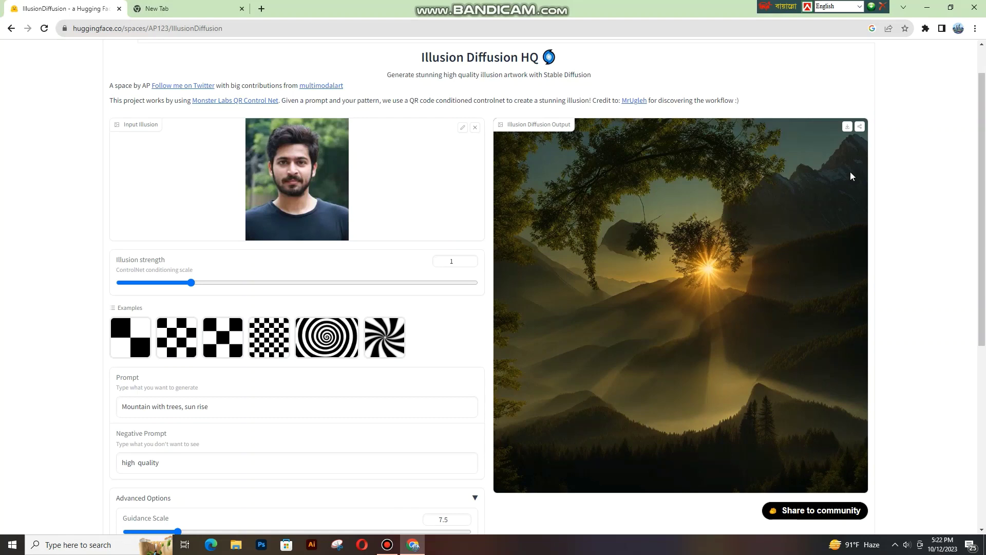
left_click(848, 126)
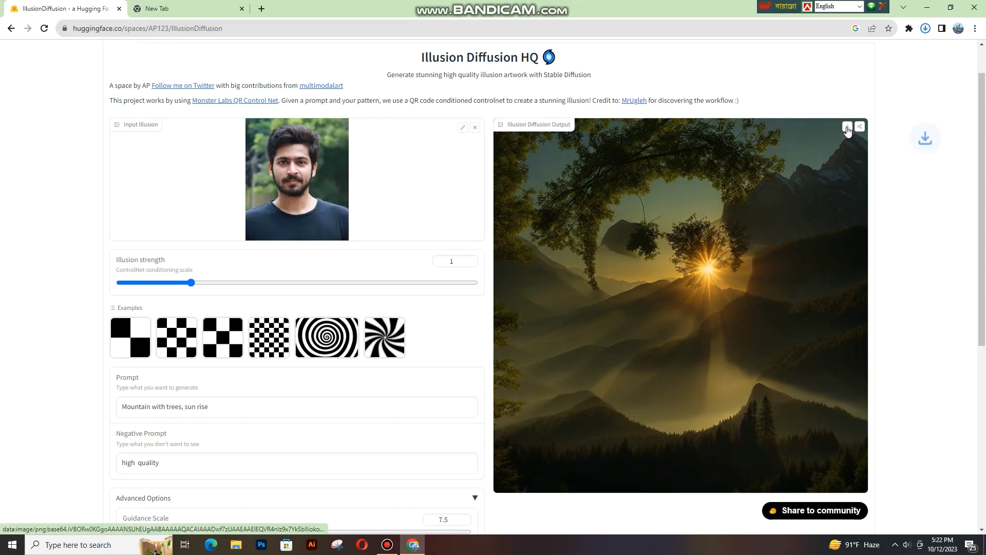